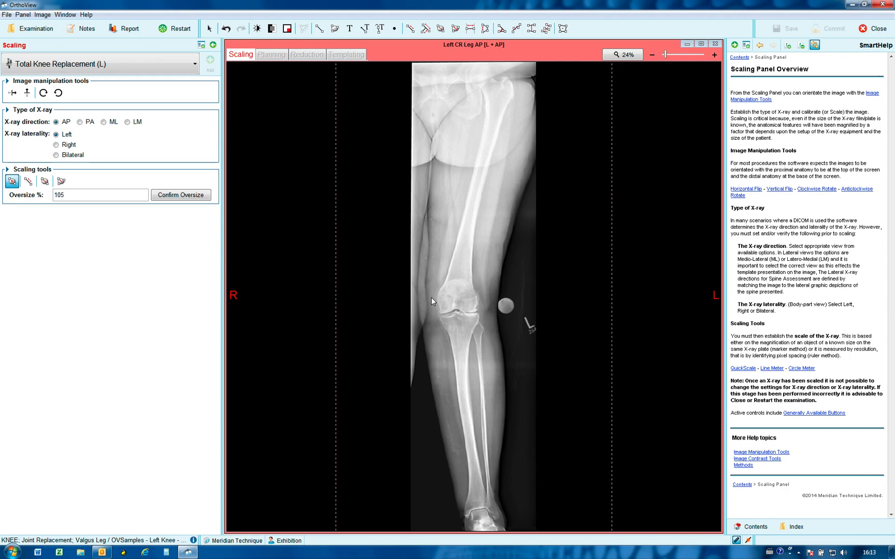
Pick the 25 mm marker ball with QuickScale, magnifying it with the Blue Lens before re-picking.
click(506, 305)
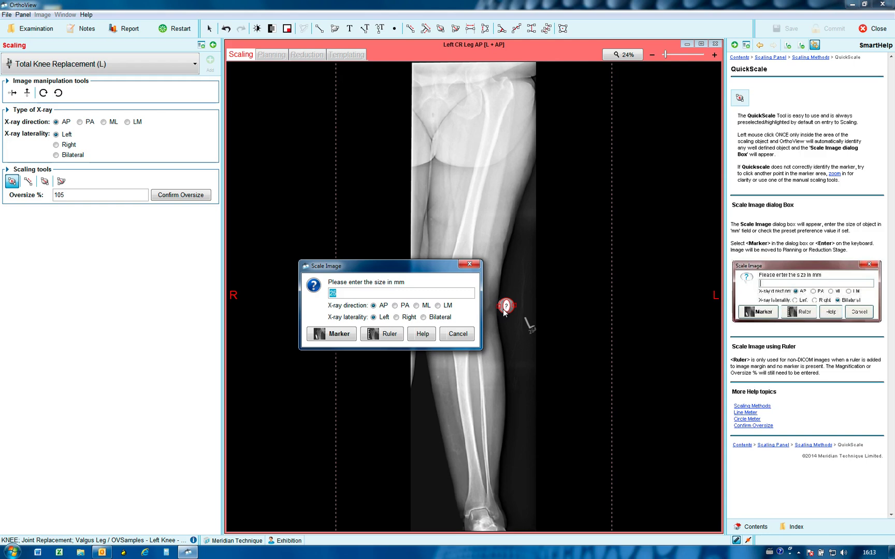
click(458, 334)
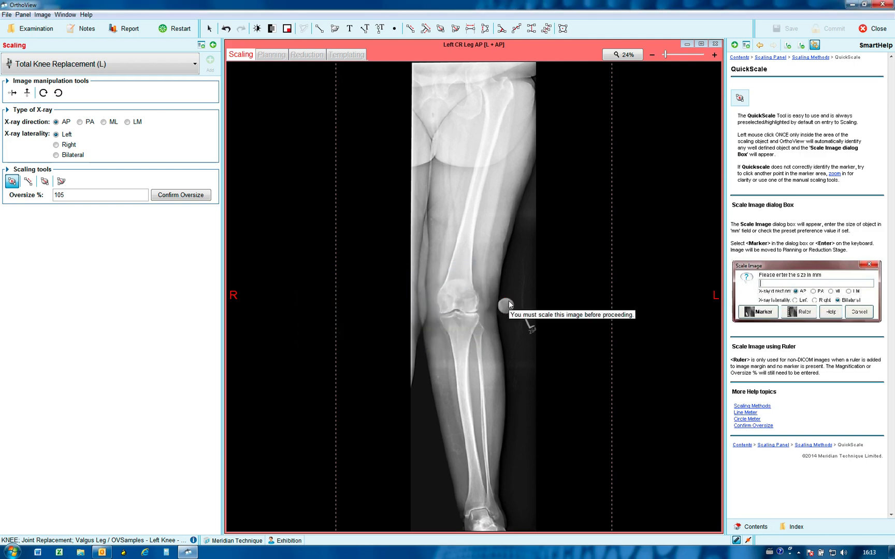
key(space)
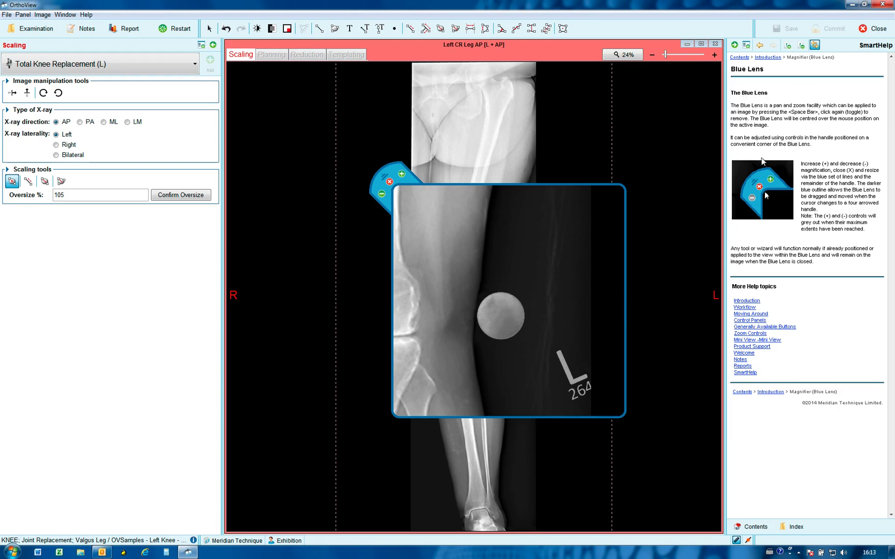
click(503, 312)
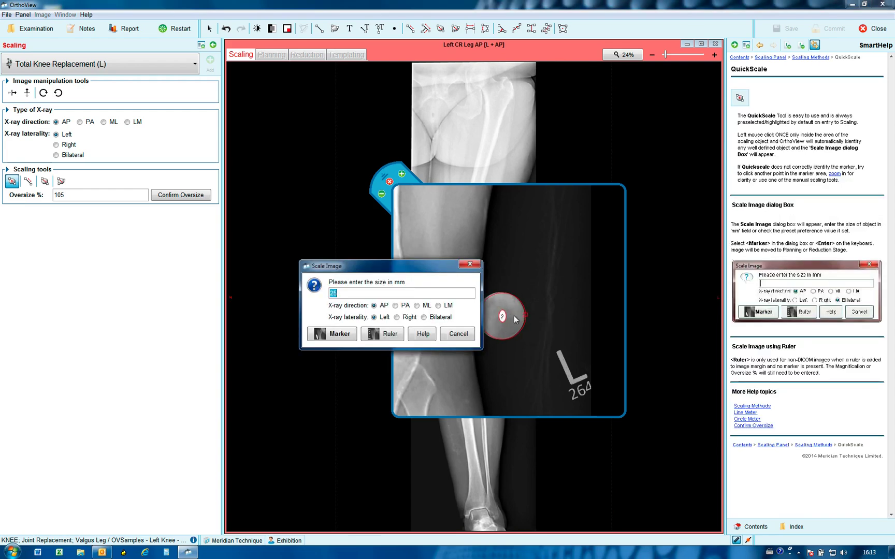
Confirm scaling by the 25 mm marker, then raise and lower the Blue Lens magnification.
click(334, 334)
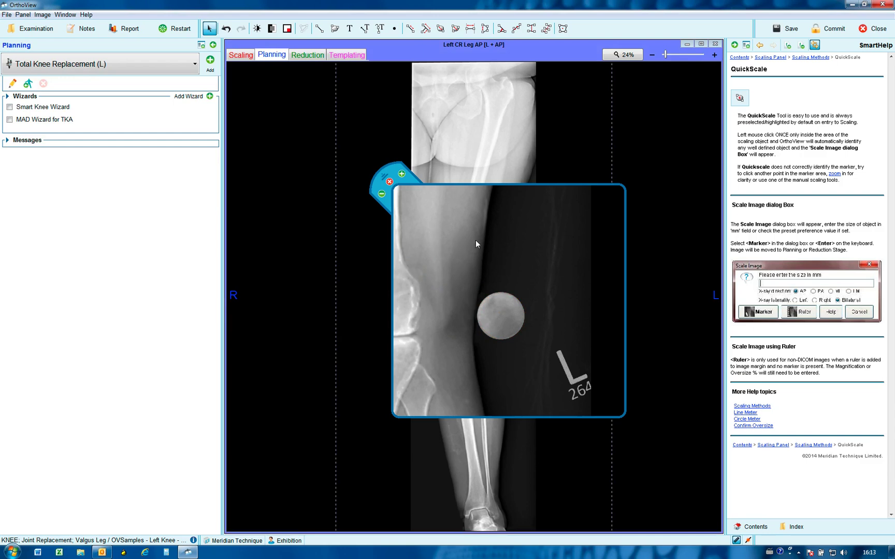
click(402, 175)
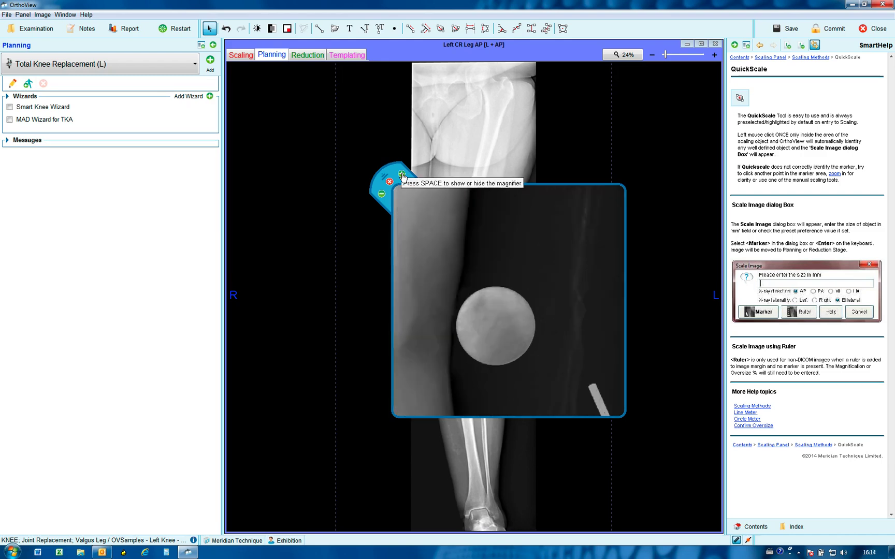
click(381, 195)
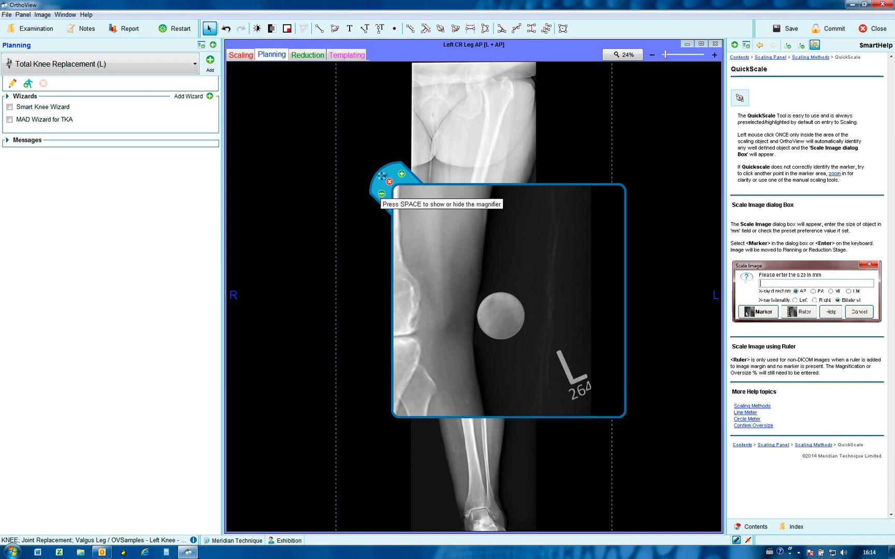
Move and enlarge the Blue Lens, close it, then reopen and hide it to show the whole leg.
drag(380, 177, 387, 75)
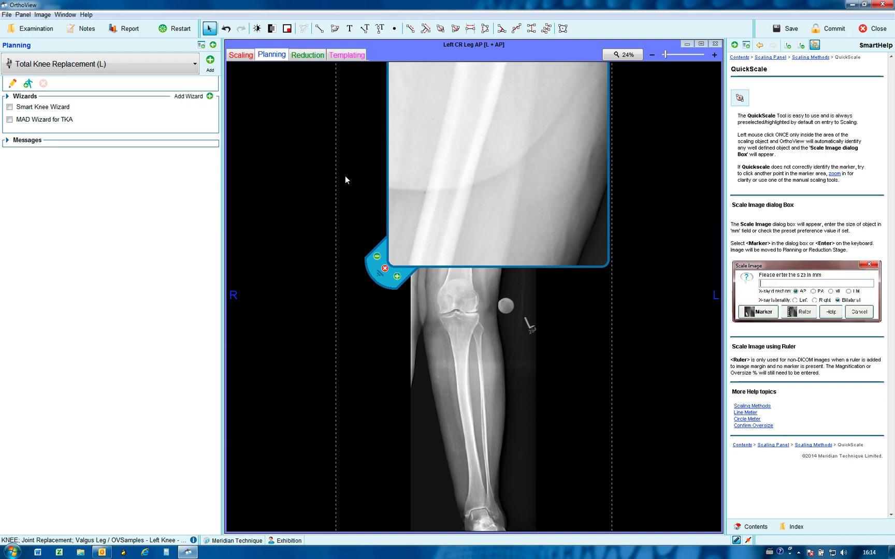
click(417, 277)
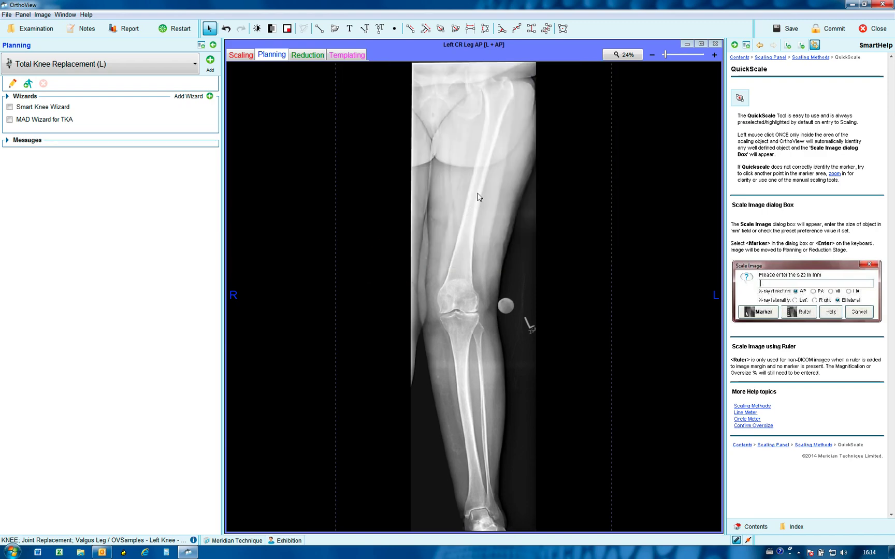
key(space)
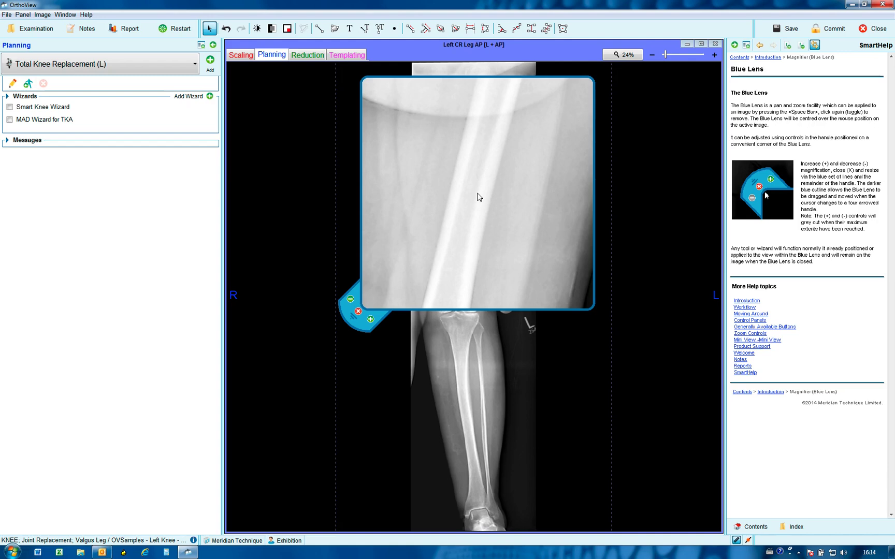
key(space)
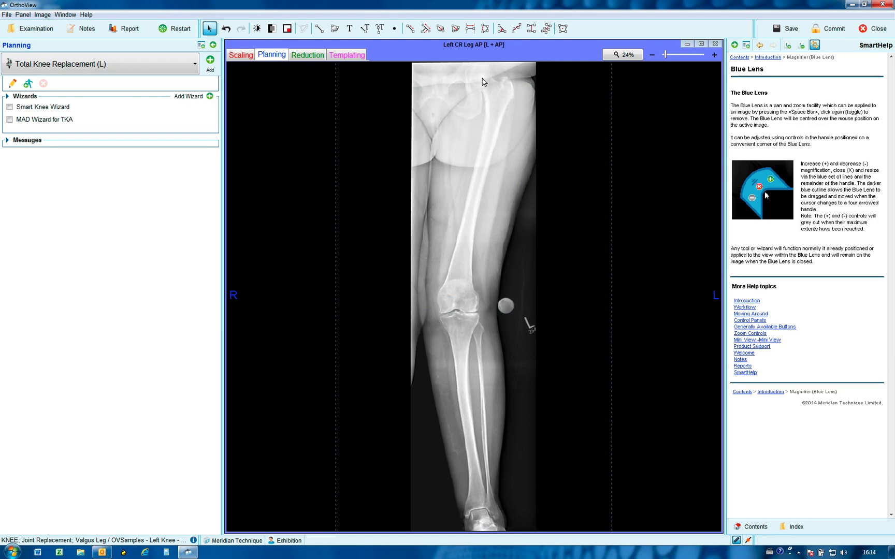
Add the Smart Knee Wizard and fit its hip circle tightly around the femoral head.
click(11, 107)
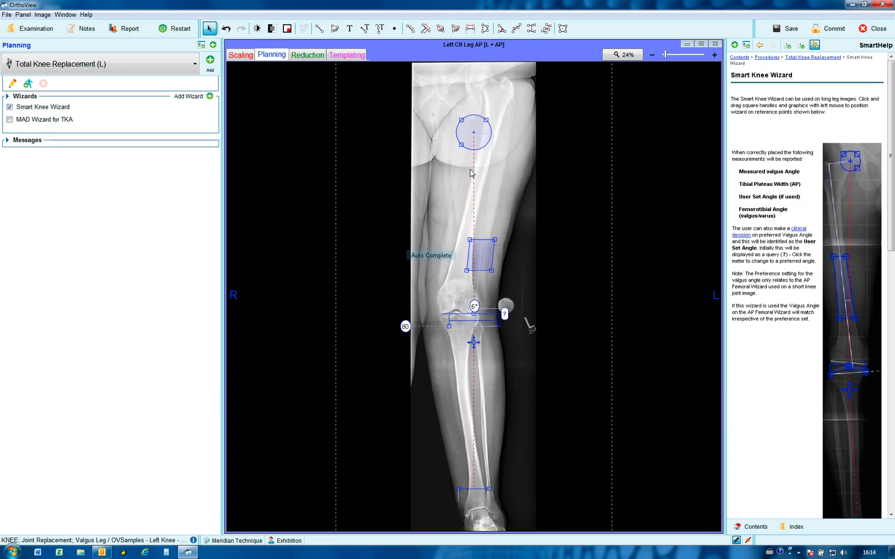
drag(480, 126, 484, 72)
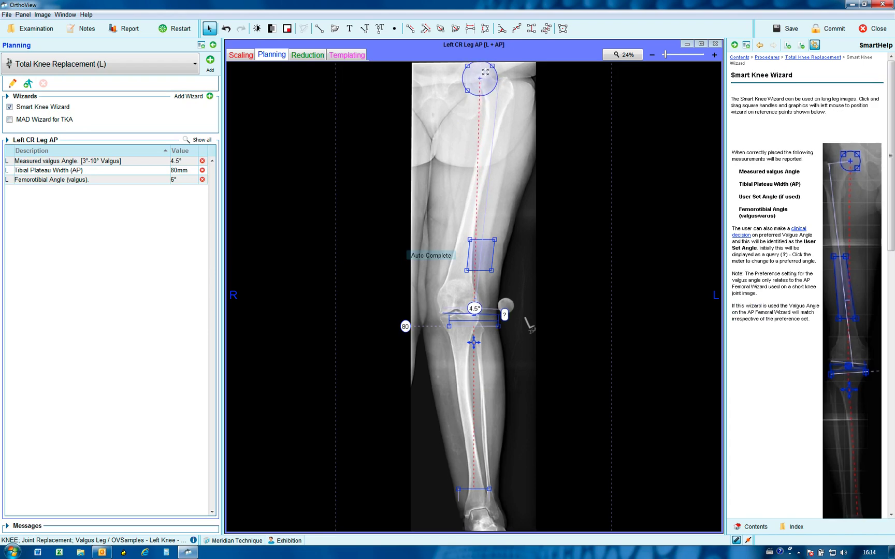
key(space)
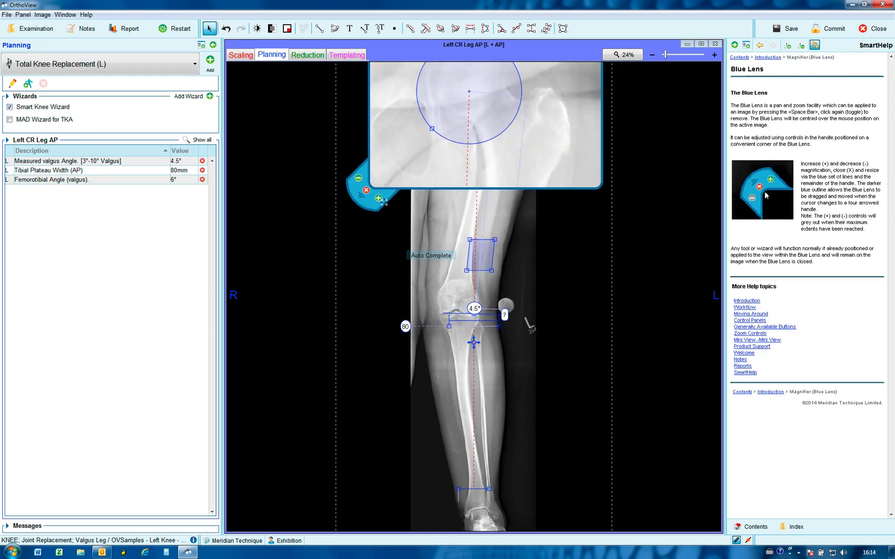
mouse_move(387, 199)
mouse_down()
mouse_move(386, 189)
mouse_move(387, 205)
mouse_move(389, 190)
mouse_move(389, 197)
mouse_up()
drag(435, 137, 448, 125)
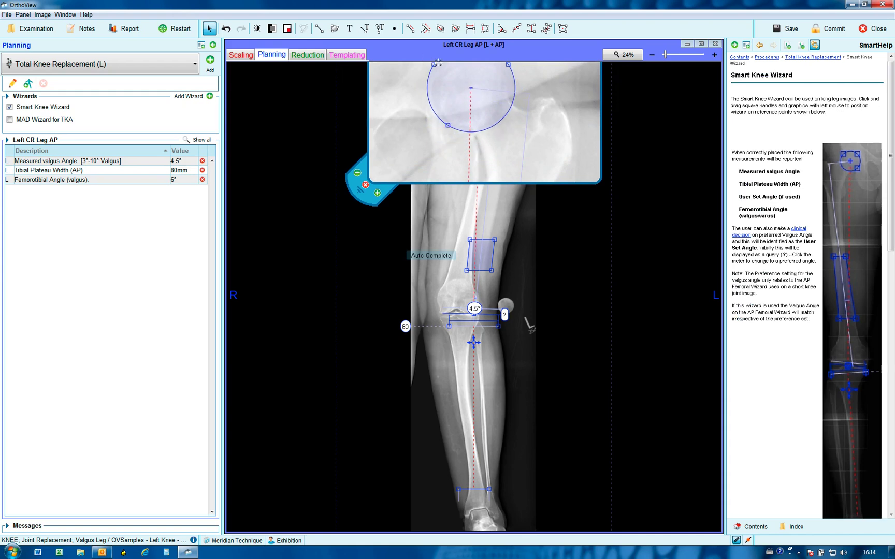
drag(434, 64, 448, 70)
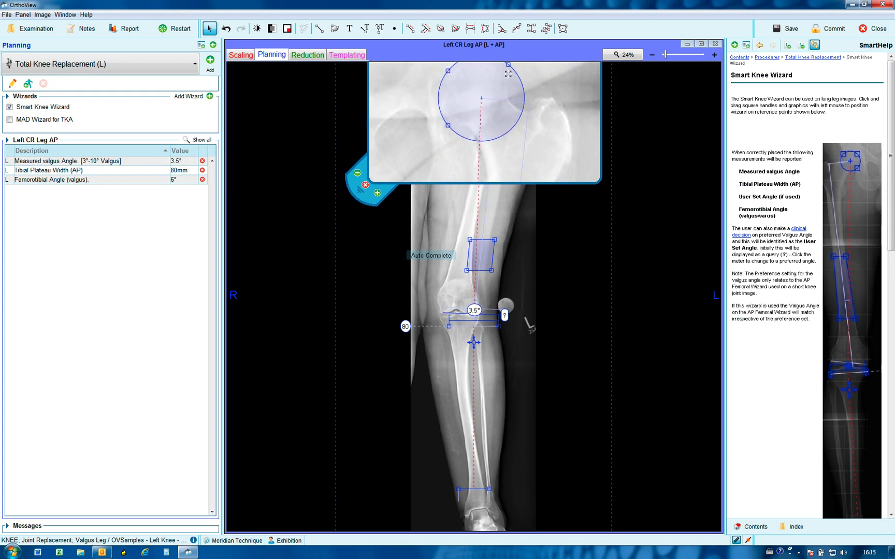
drag(508, 66, 498, 72)
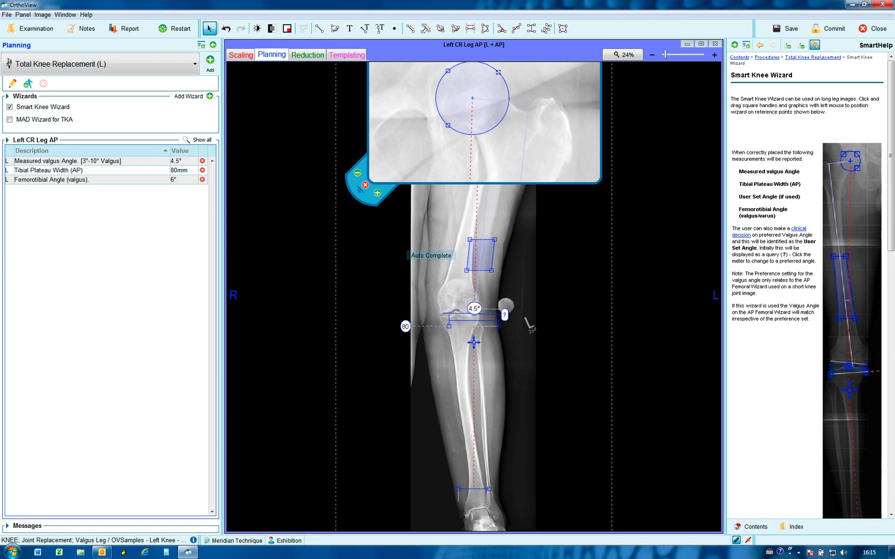
drag(448, 125, 450, 121)
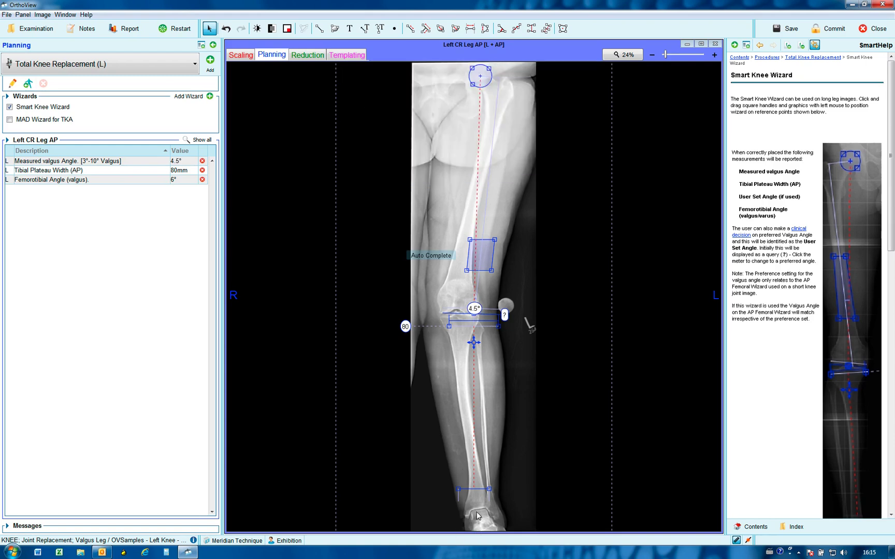
Lay the wizard's ankle line and both ends across the ankle joint, giving 4.5° valgus.
drag(480, 489, 484, 510)
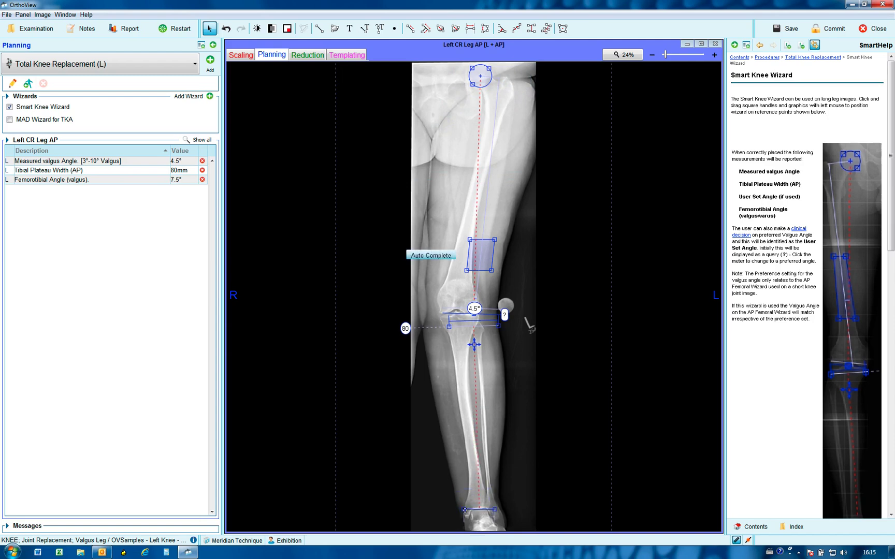
key(space)
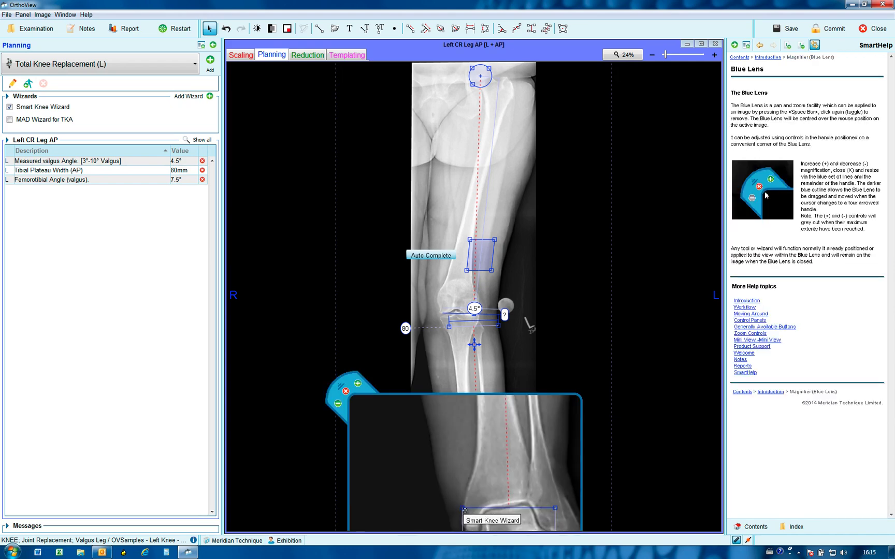
drag(466, 511, 484, 514)
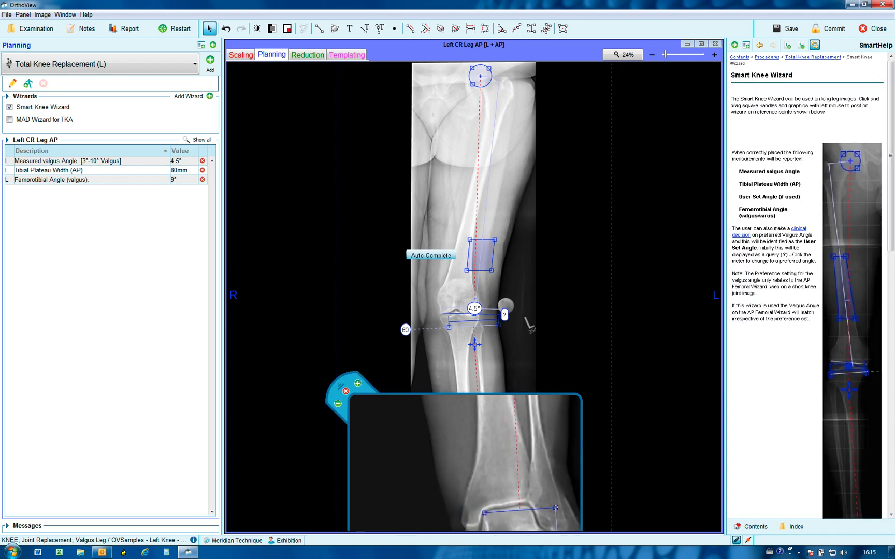
drag(556, 508, 527, 507)
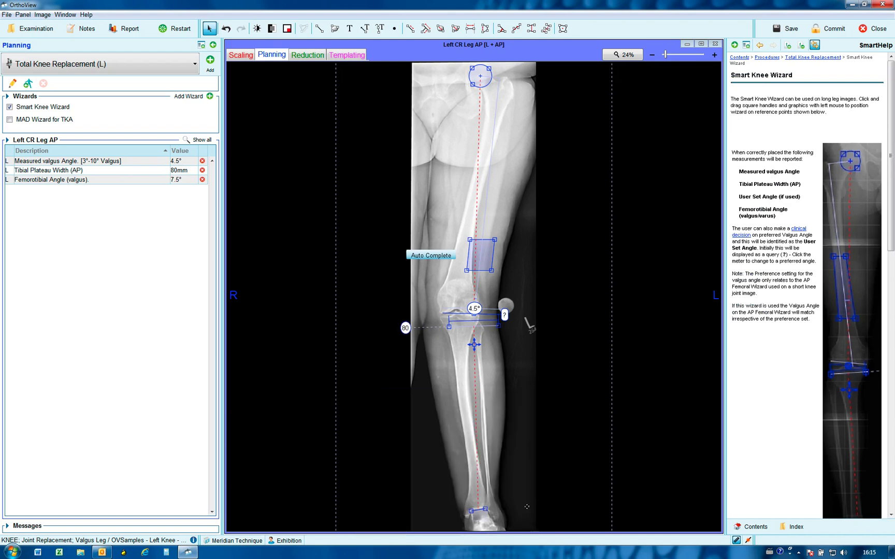
Auto-place the knee landmarks and nudge the femoral shaft box's lower corner, keeping 4.5° valgus.
click(438, 255)
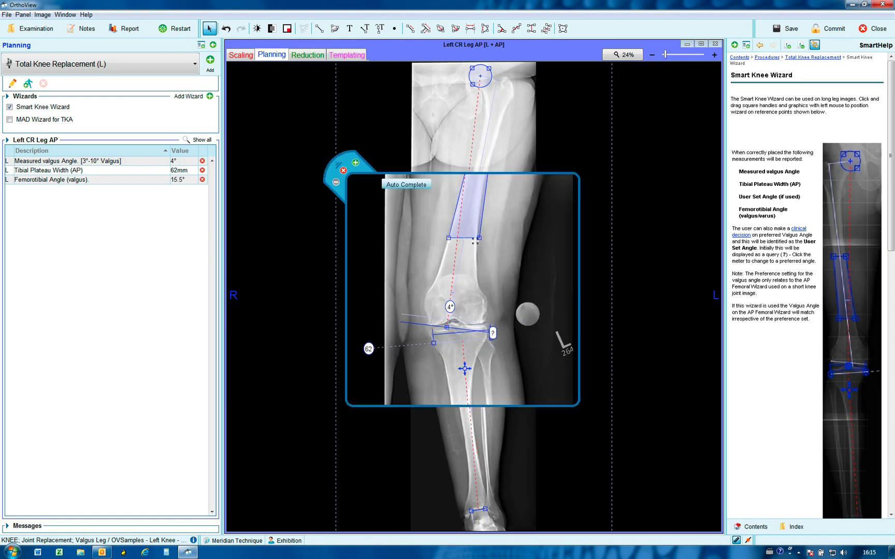
drag(480, 239, 479, 239)
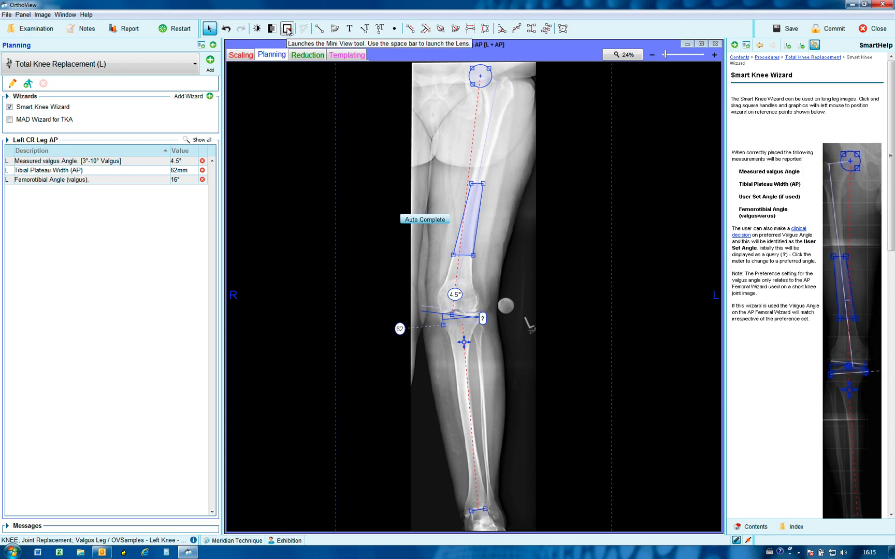
Use a shrunken Mini View to inspect the knee at 100% zoom, then close it and fit the leg.
click(288, 29)
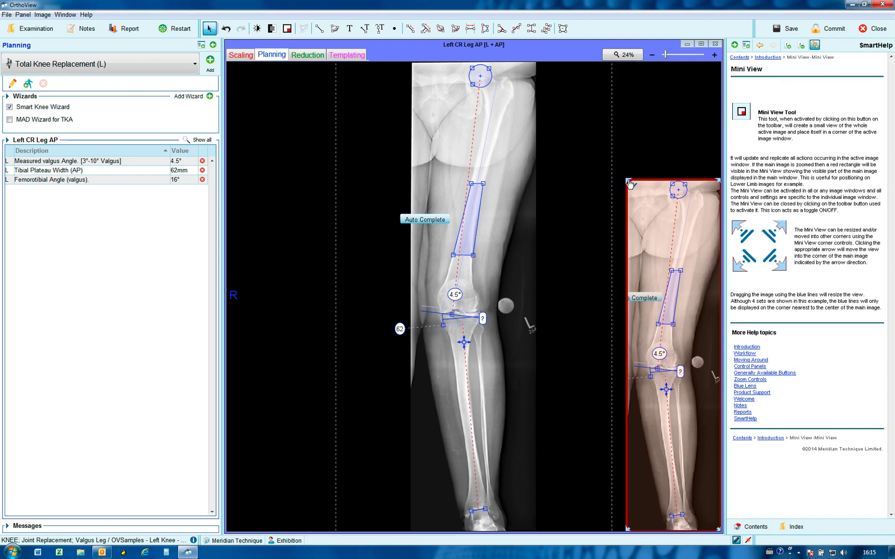
drag(630, 186, 666, 283)
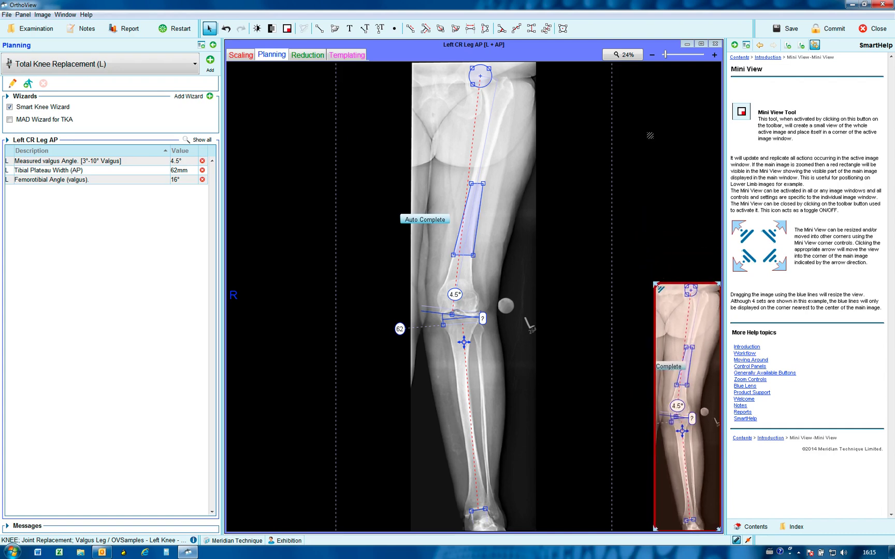
click(626, 55)
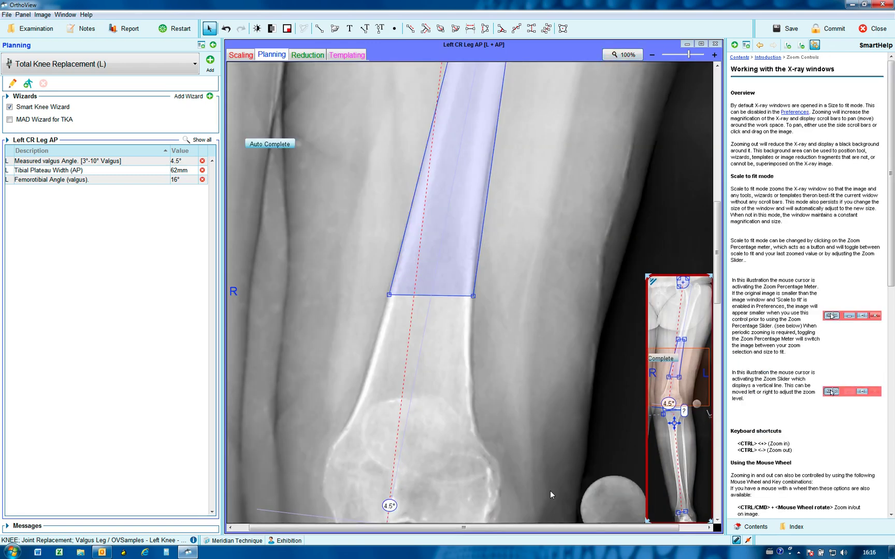
drag(550, 494, 563, 216)
drag(576, 459, 584, 326)
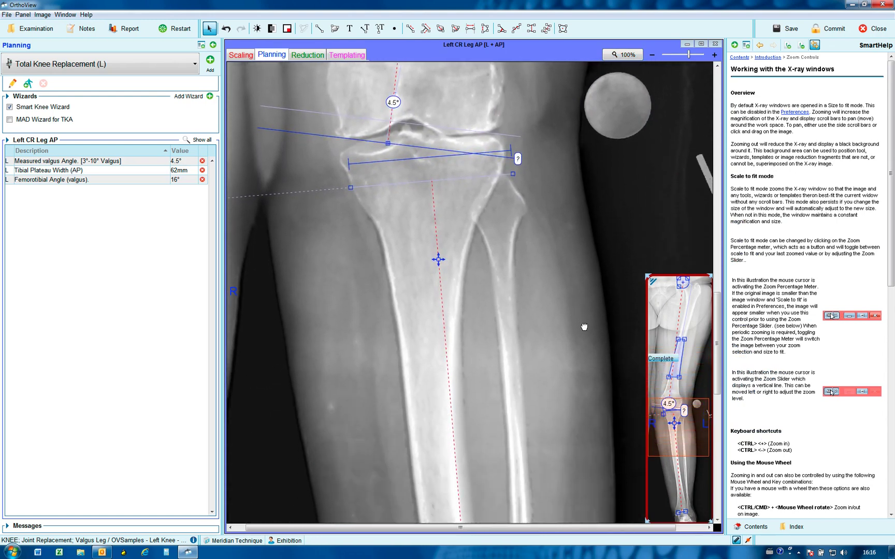
drag(595, 395, 608, 477)
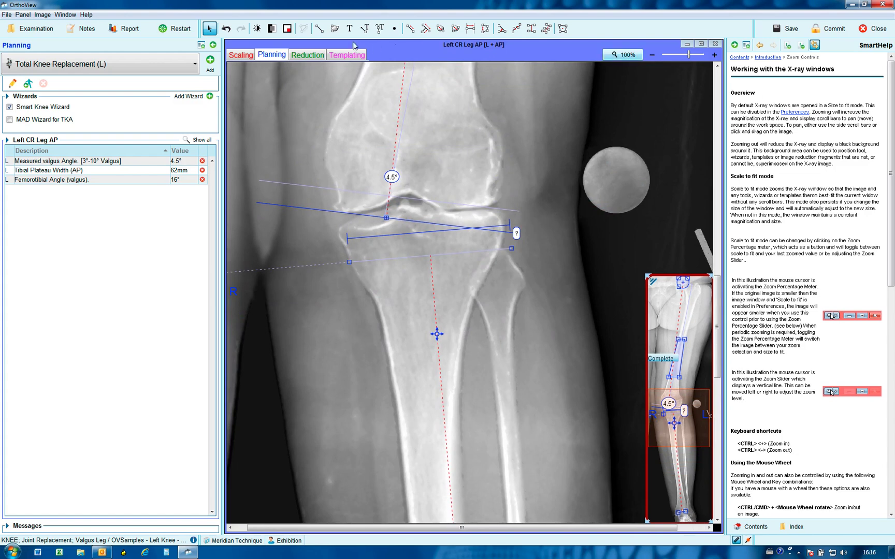
click(287, 28)
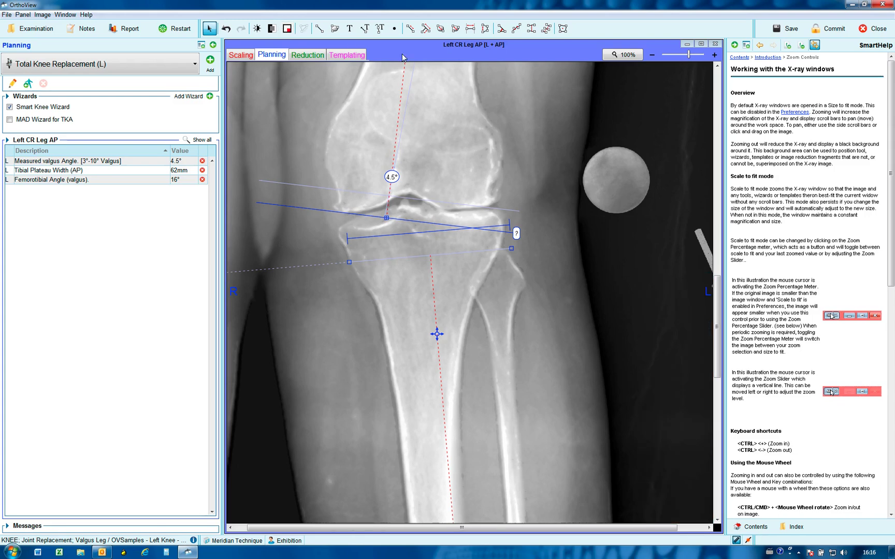
click(624, 55)
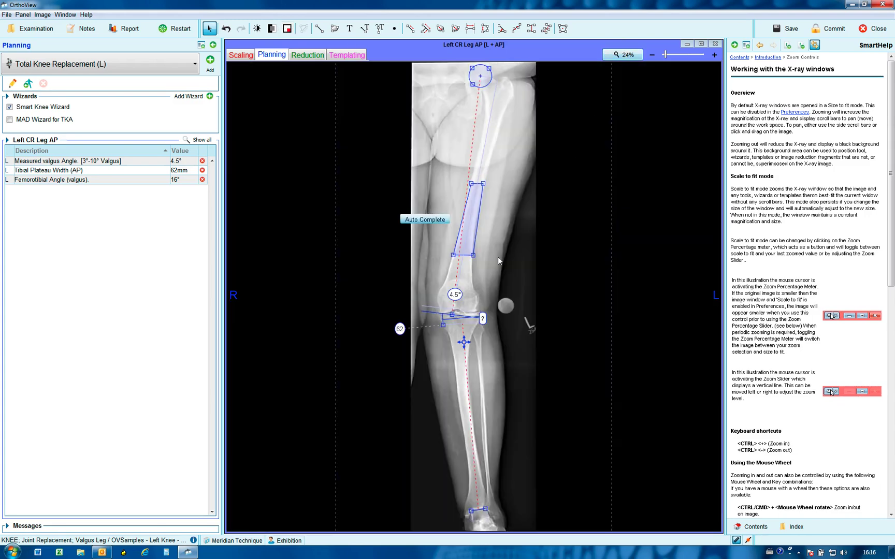
Enable Snap To and realign the femoral shaft box for 5.5° valgus and 17.5° femorotibial.
drag(469, 212, 451, 199)
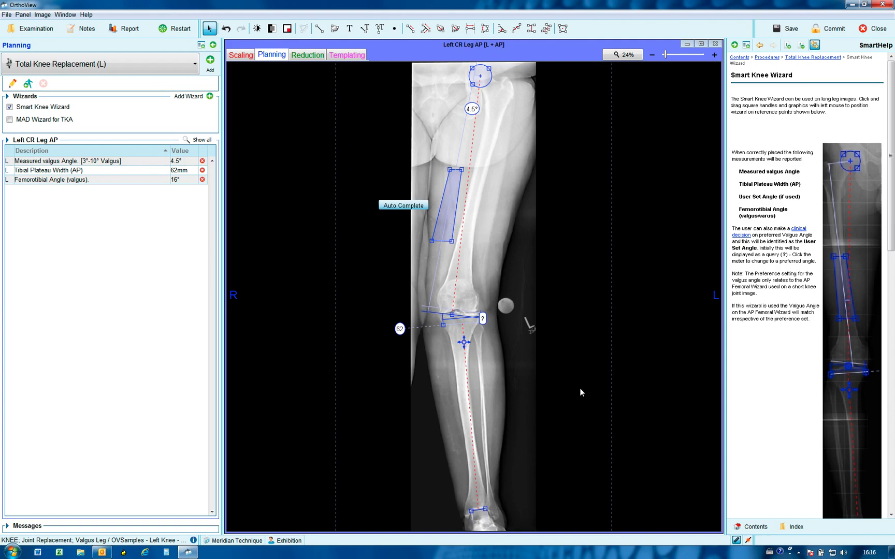
click(748, 541)
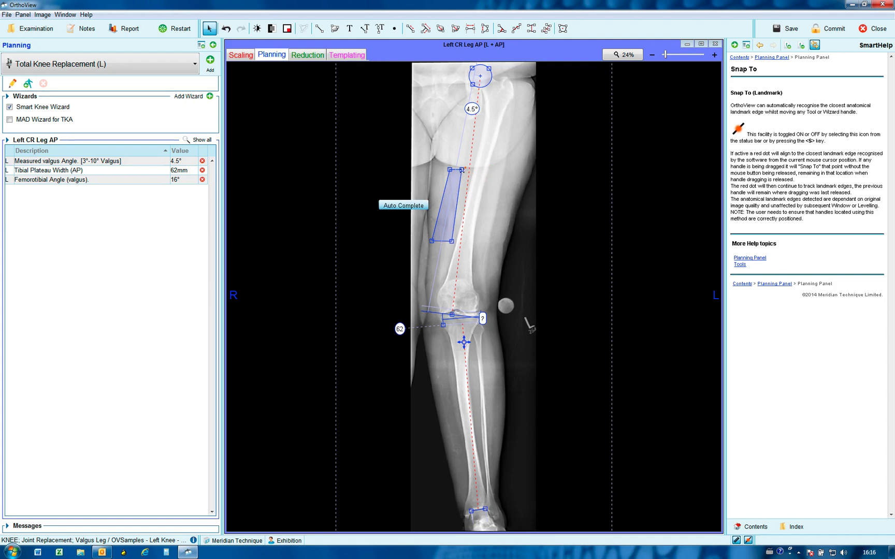
drag(462, 171, 488, 174)
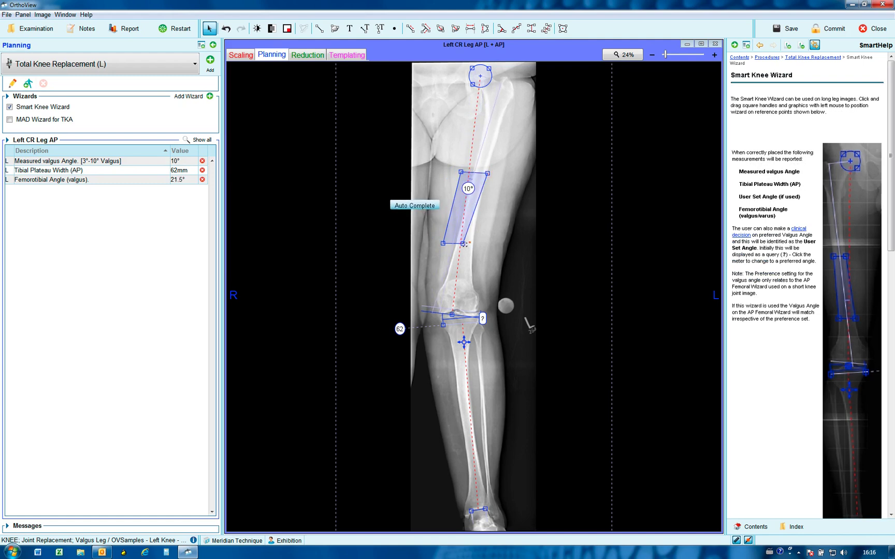
mouse_move(464, 244)
mouse_down()
mouse_move(472, 243)
mouse_move(457, 242)
mouse_up()
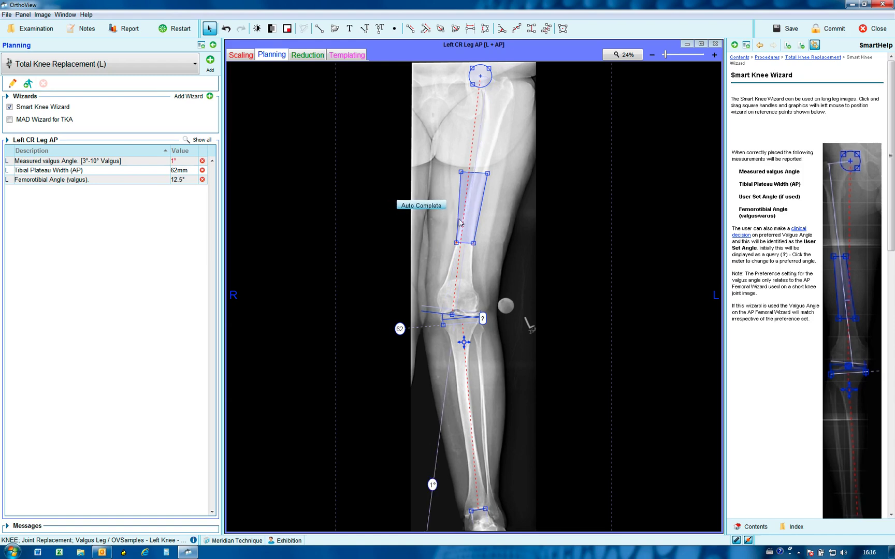
drag(460, 172, 473, 171)
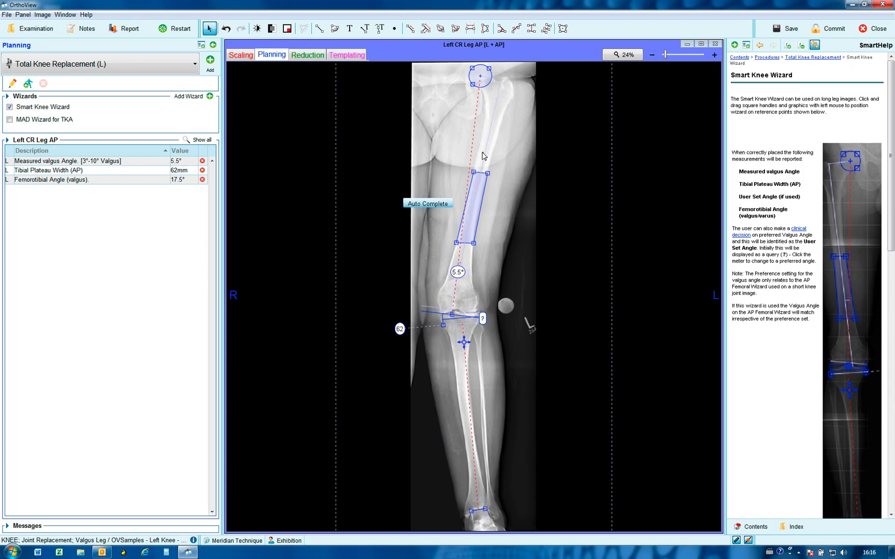
In the Reduction stage, draw a four-point Image Region around the femoral shaft above the knee.
click(307, 55)
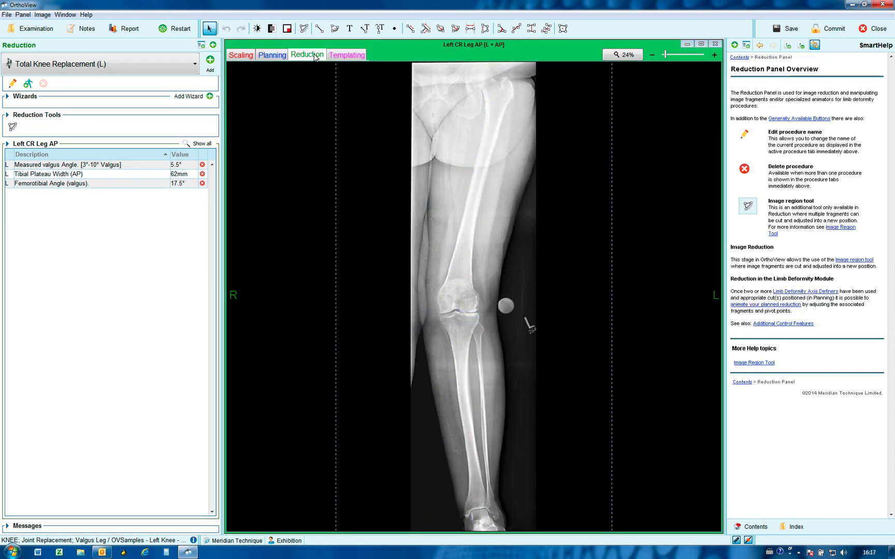
click(303, 29)
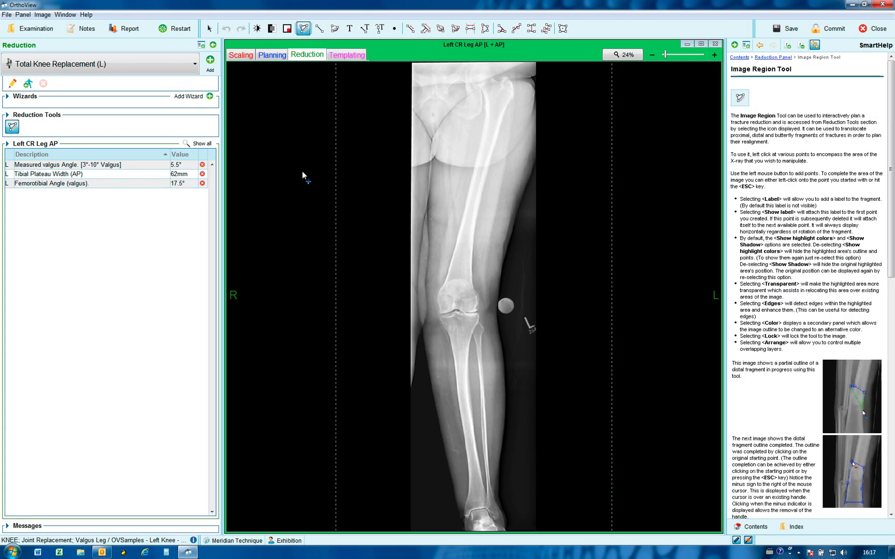
click(459, 232)
click(470, 186)
click(476, 153)
click(494, 150)
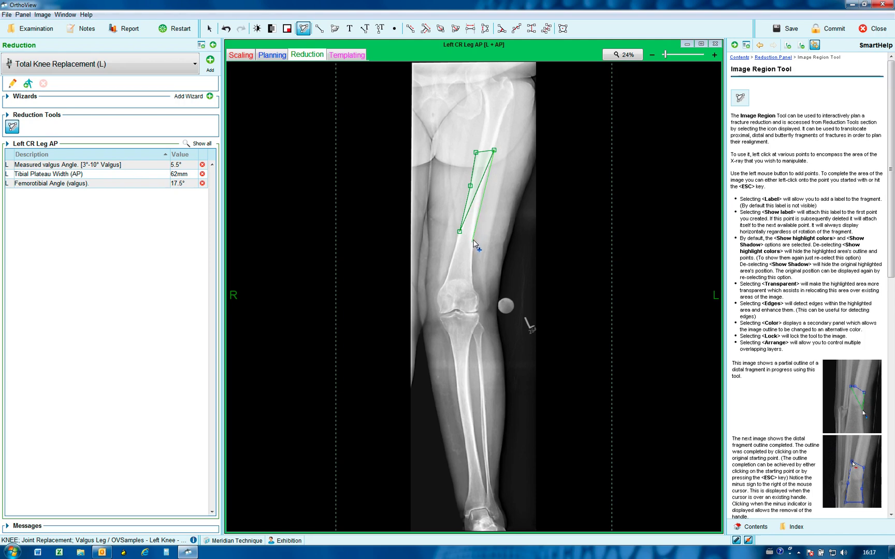
double_click(473, 239)
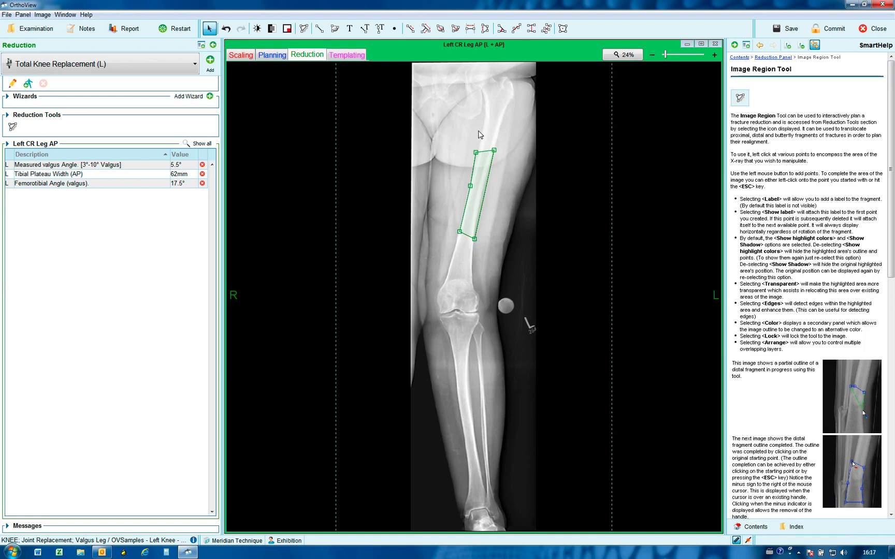
click(503, 30)
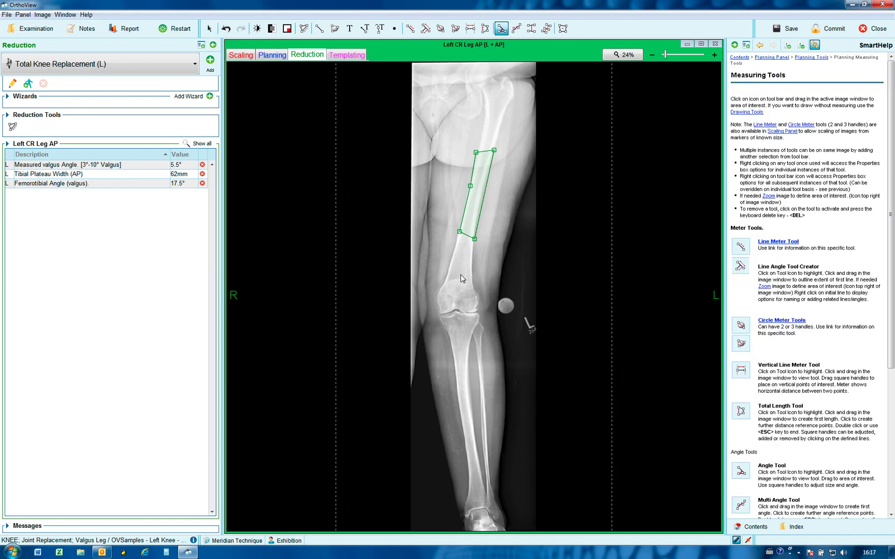
Place a 45° angle at the knee, then hide and reshow the measurement values.
click(438, 314)
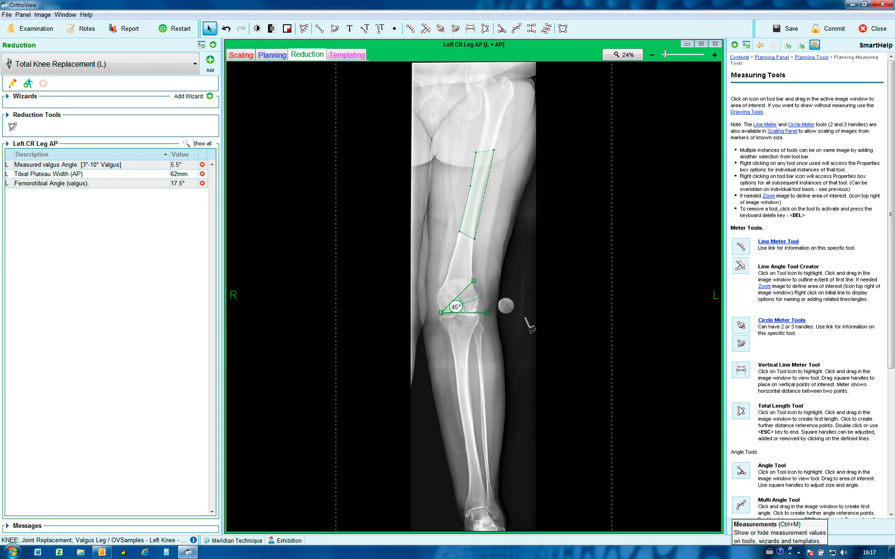
click(734, 541)
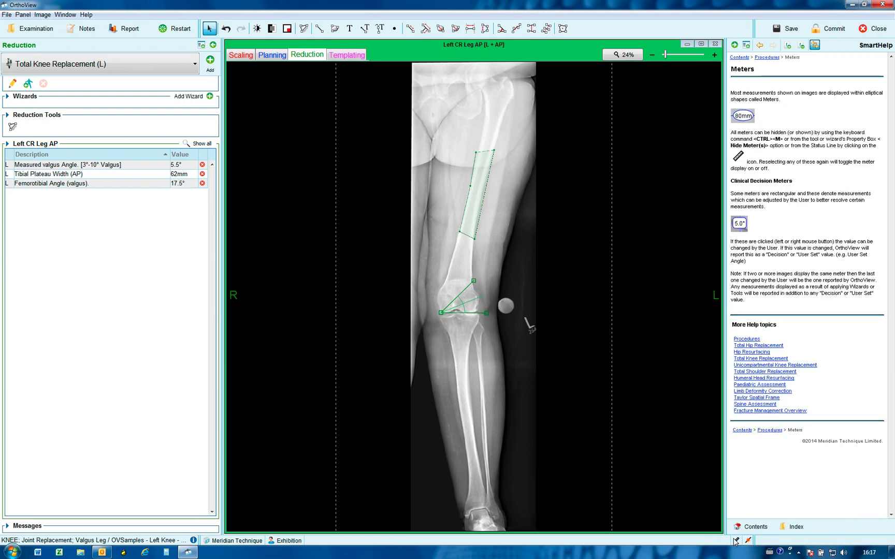
click(735, 540)
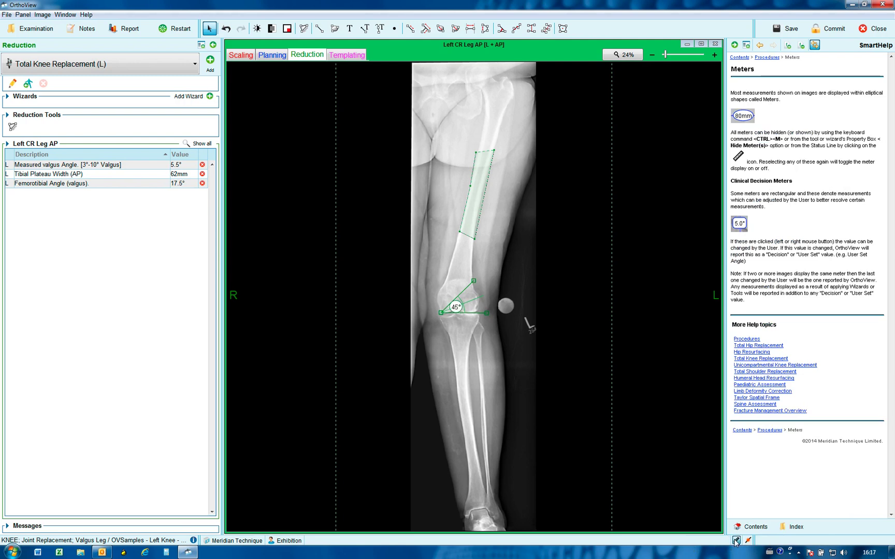